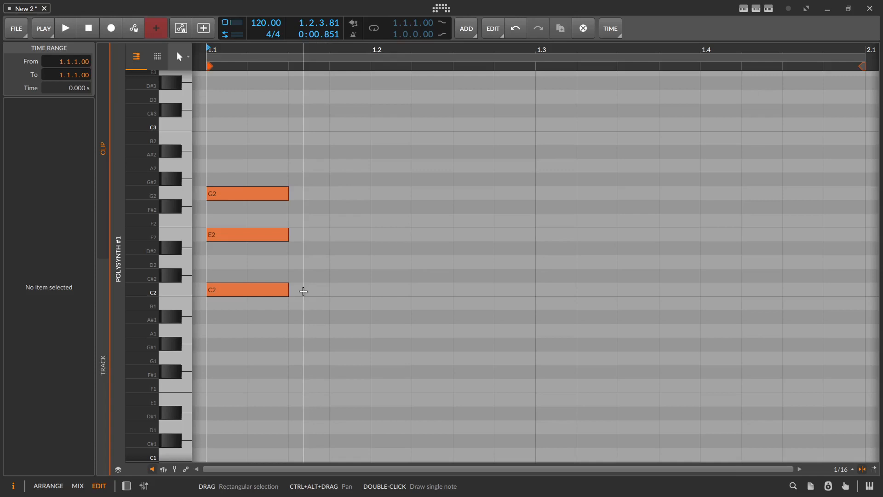
- Select the three notes of the C2, E2, G2 chord and play it back
left_click_drag(303, 291, 219, 138)
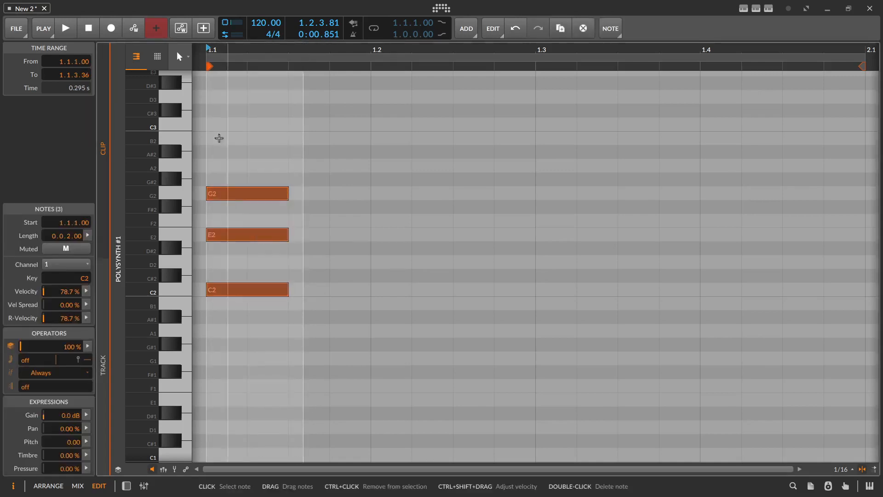
key("space")
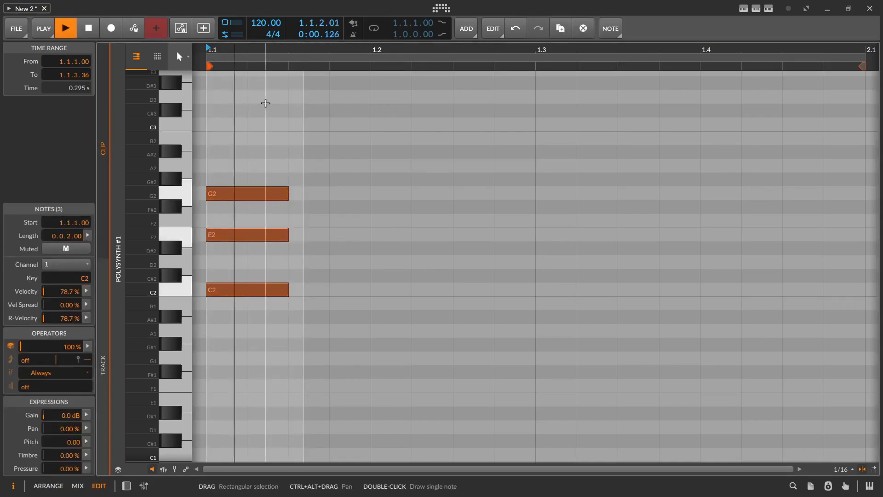
key("space")
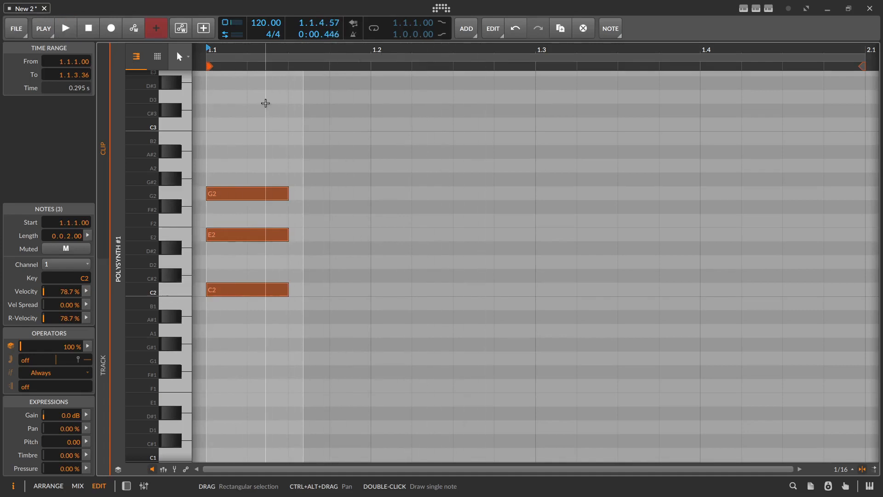
- Move the chord's notes to D2, F2 and A2 and play the chord back
left_click(291, 285)
left_click_drag(266, 290, 250, 166)
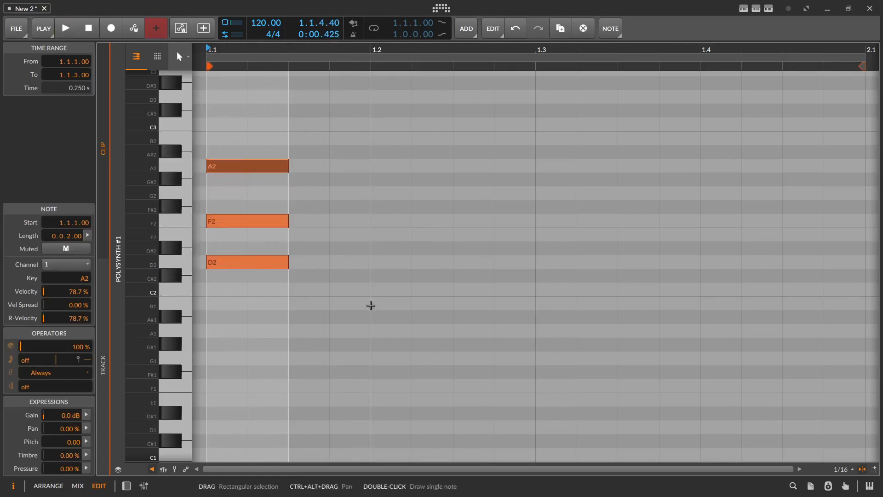
key("space")
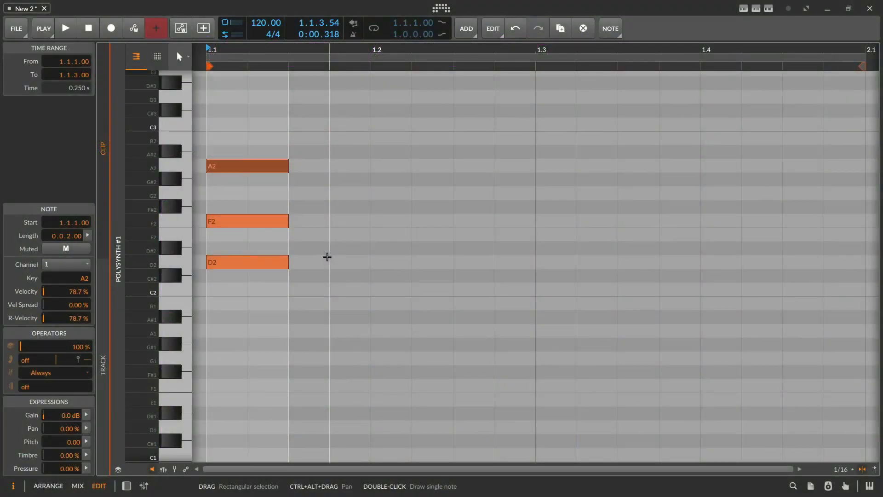
- Raise the chord's middle note from F2 to F#2 and play the chord back
left_click(272, 262)
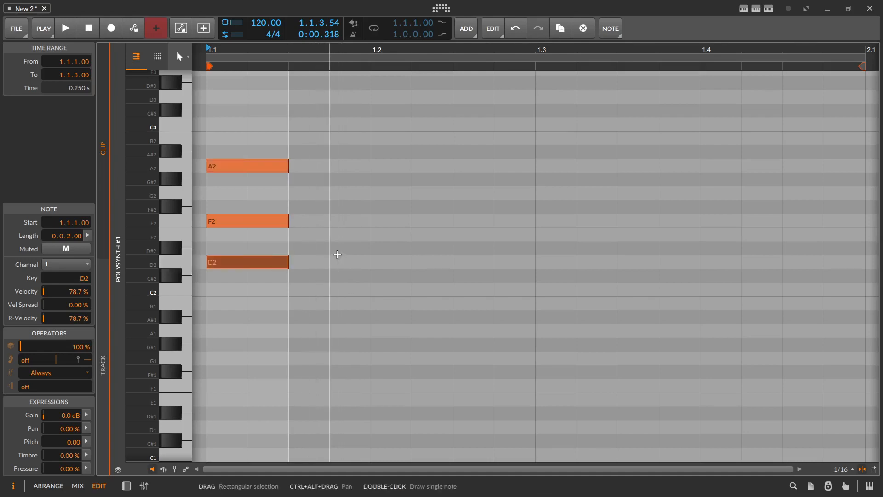
left_click(247, 221)
left_click_drag(247, 222, 249, 207)
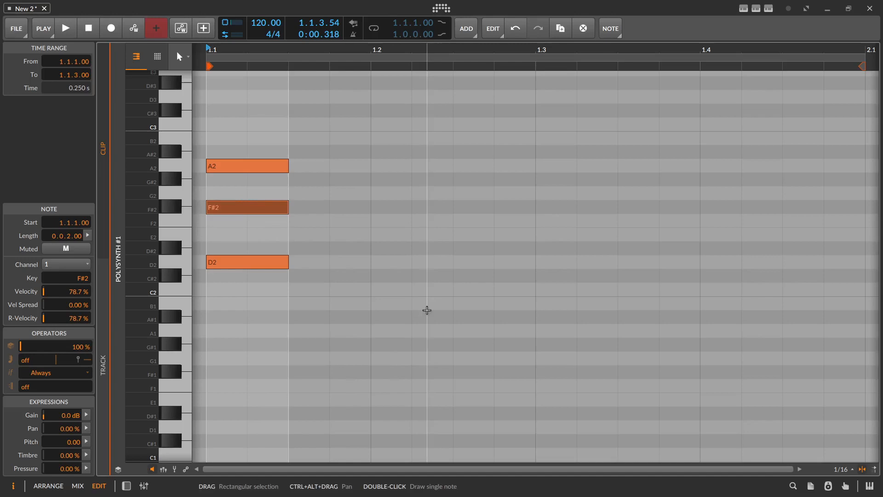
key("space")
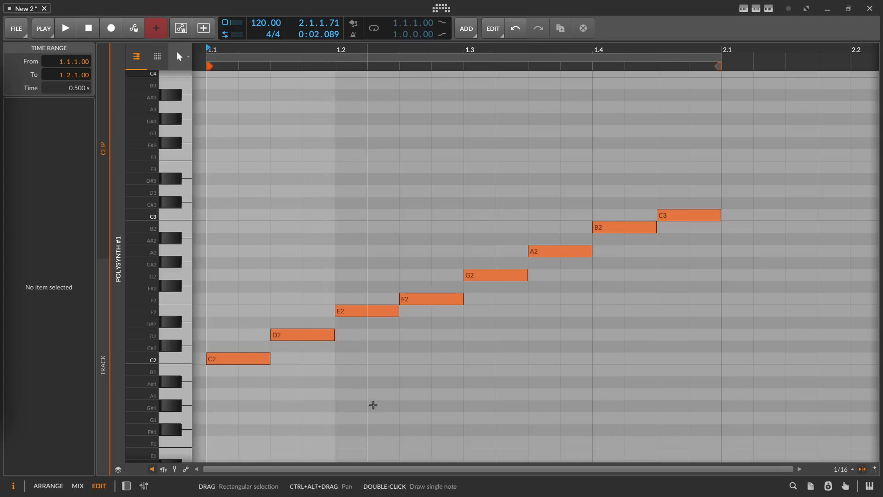
- Select the scale notes C2 through B2 together, and audition G2, A2, B2 and C3 individually
left_click(374, 405)
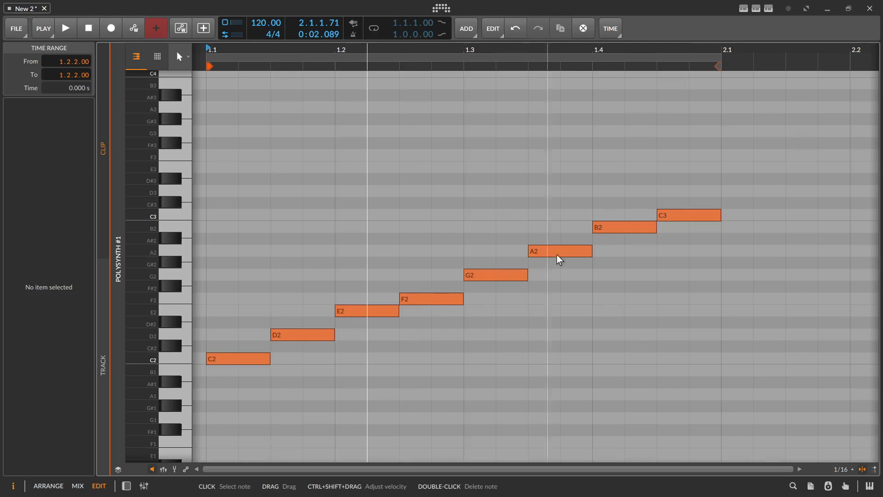
left_click_drag(663, 362, 278, 228)
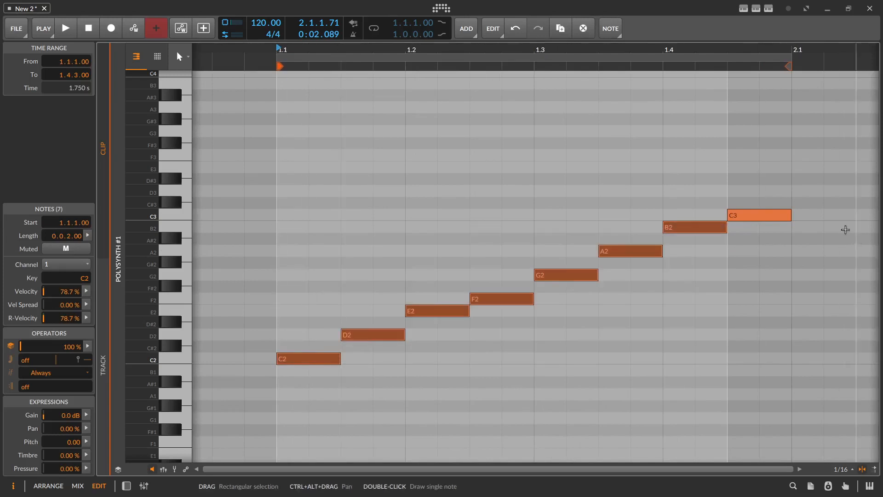
left_click(776, 220)
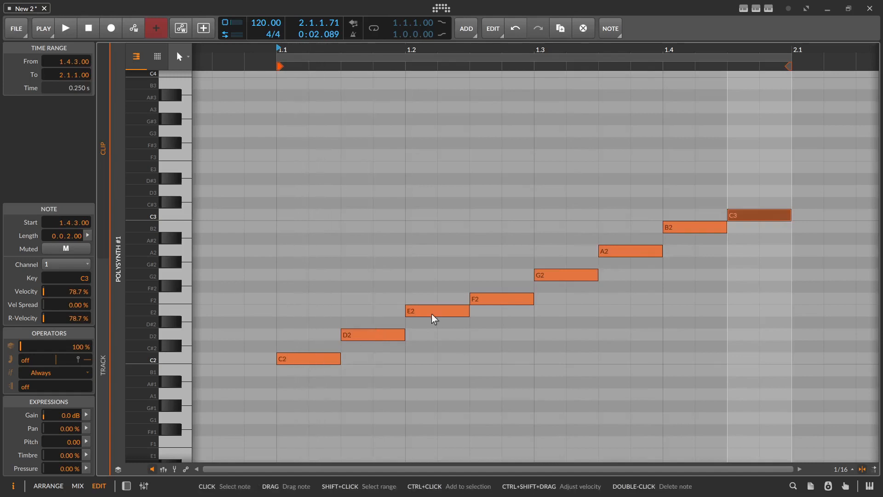
left_click(567, 278)
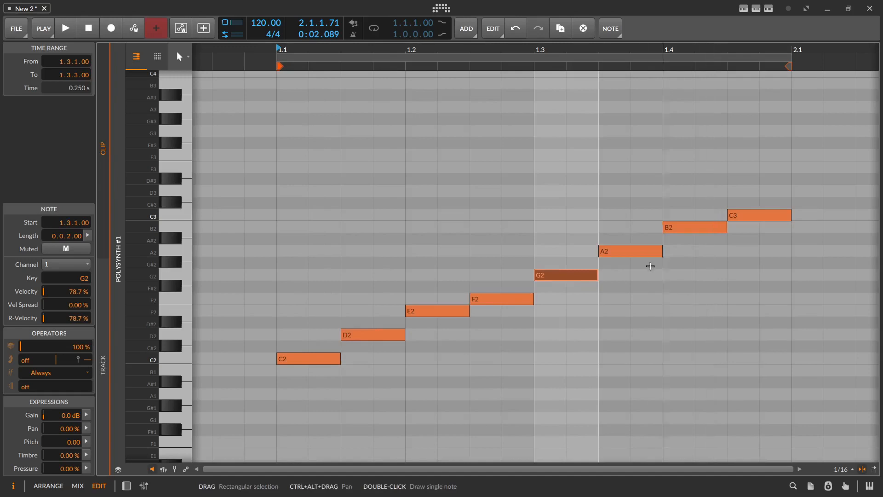
left_click(643, 253)
left_click(712, 219)
left_click(723, 229)
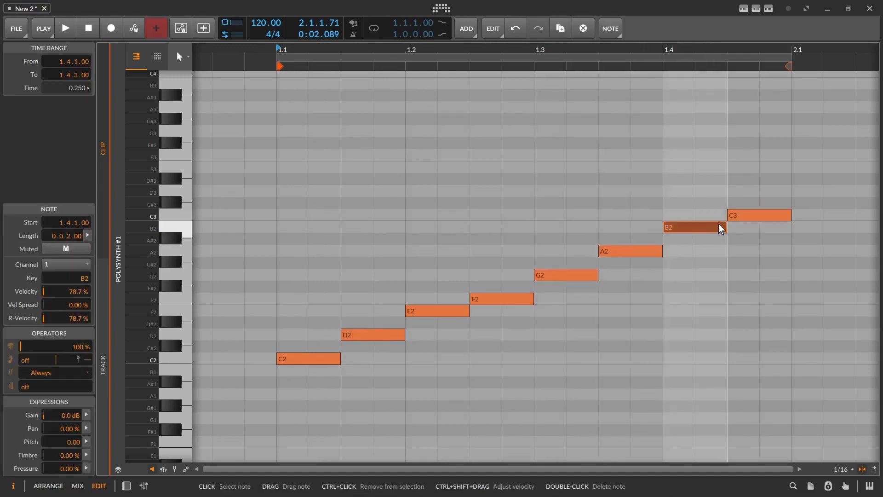
left_click(752, 219)
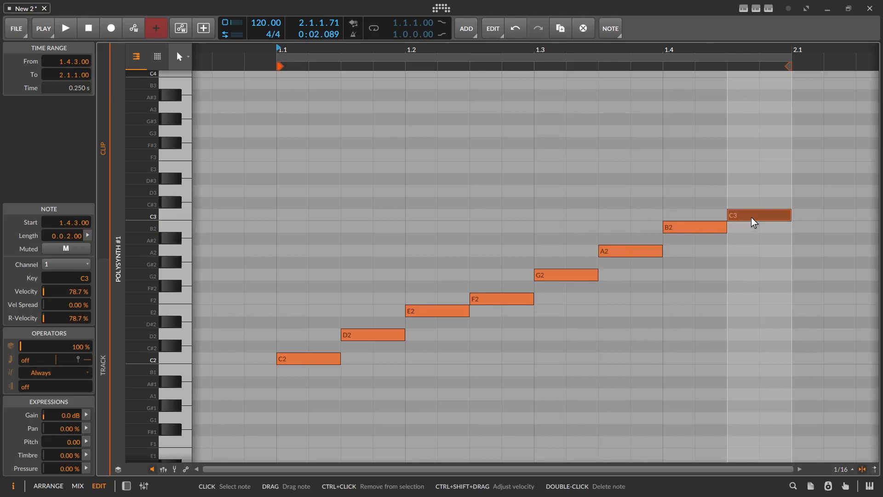
- Select the G2, C2 and F2 notes of the scale one at a time to audition them
left_click_drag(520, 60, 475, 60)
left_click(529, 276)
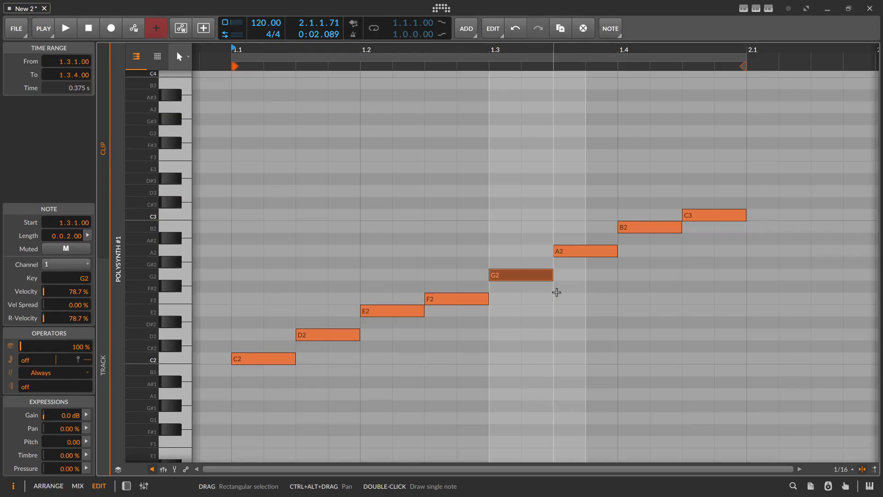
left_click(350, 275)
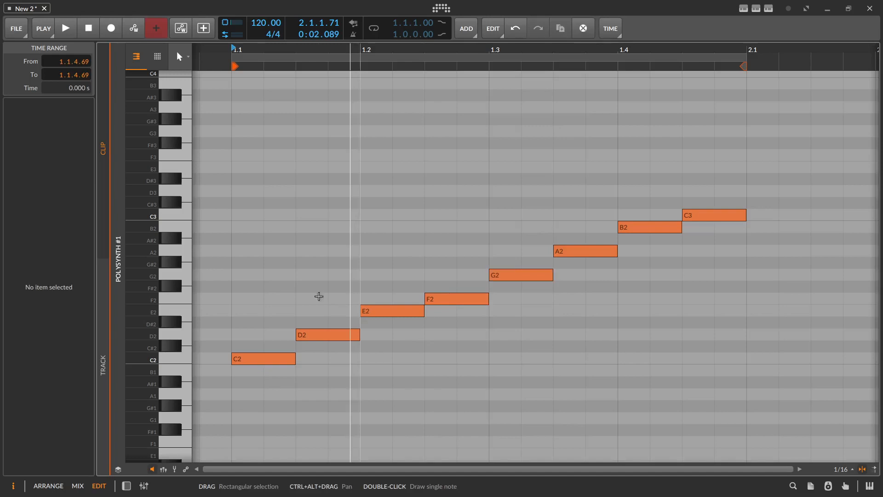
left_click(234, 298)
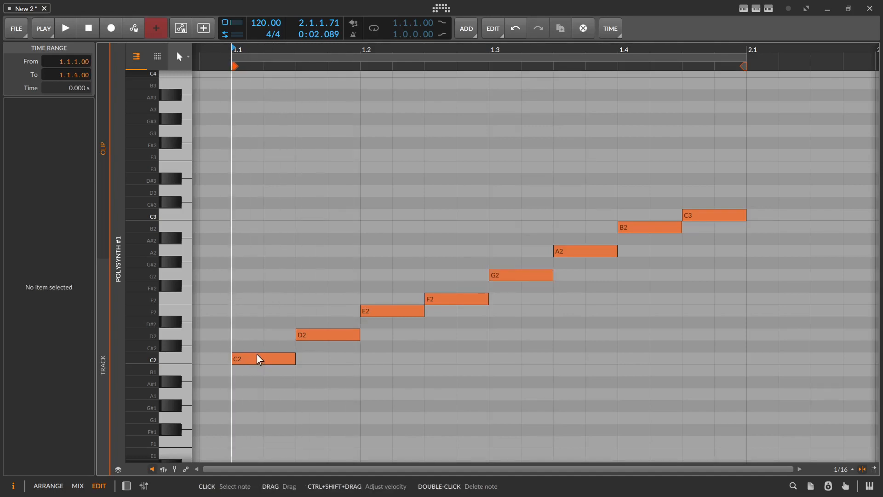
left_click(256, 358)
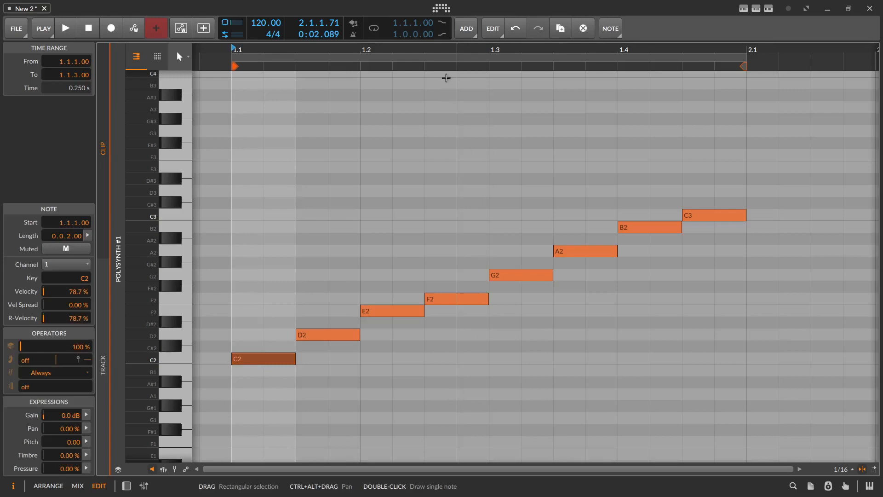
left_click_drag(424, 57, 407, 57)
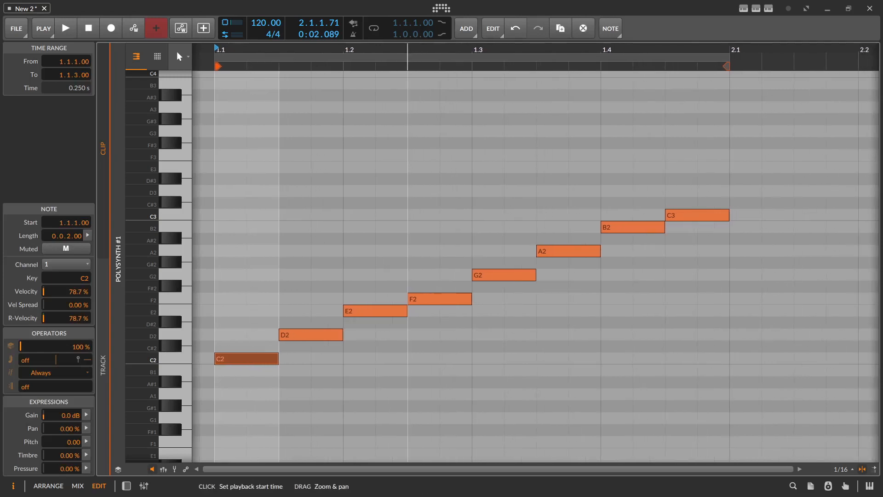
left_click(439, 299)
- Transpose all eight scale notes to start on D2, raise them to F#2, and return them to C2
left_click_drag(206, 355, 750, 213)
left_click_drag(231, 360, 253, 336)
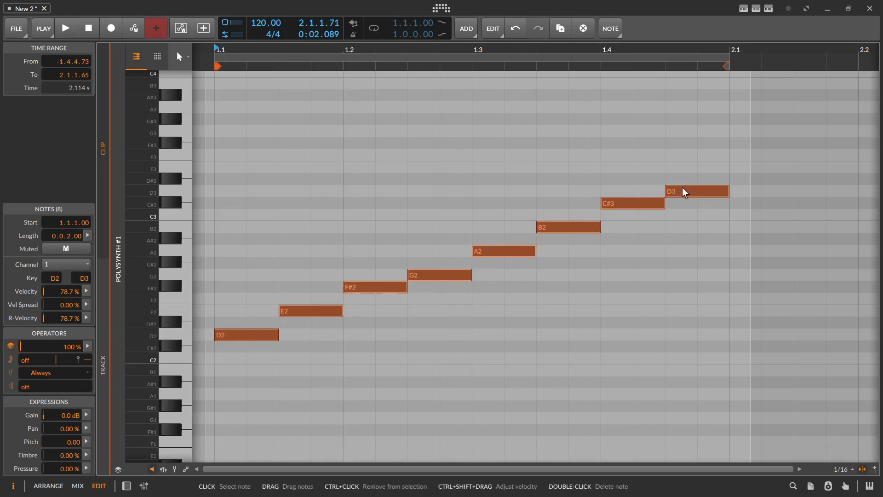
left_click_drag(242, 337, 242, 288)
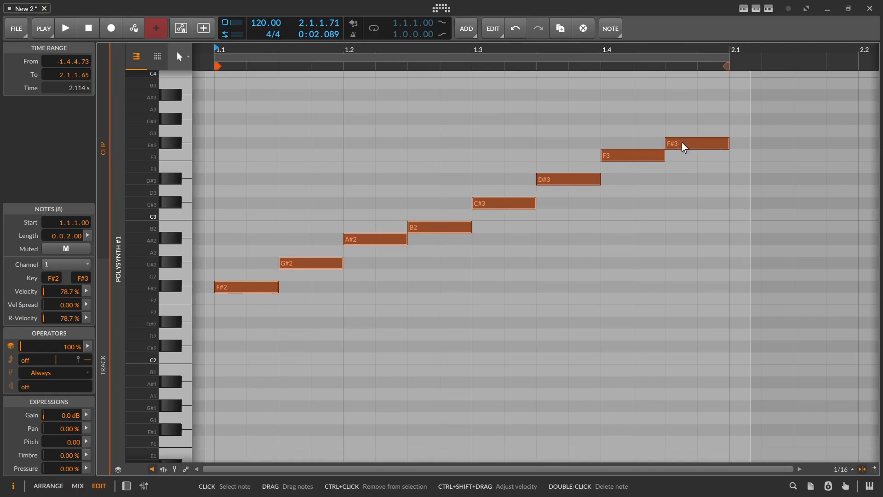
left_click_drag(249, 287, 234, 359)
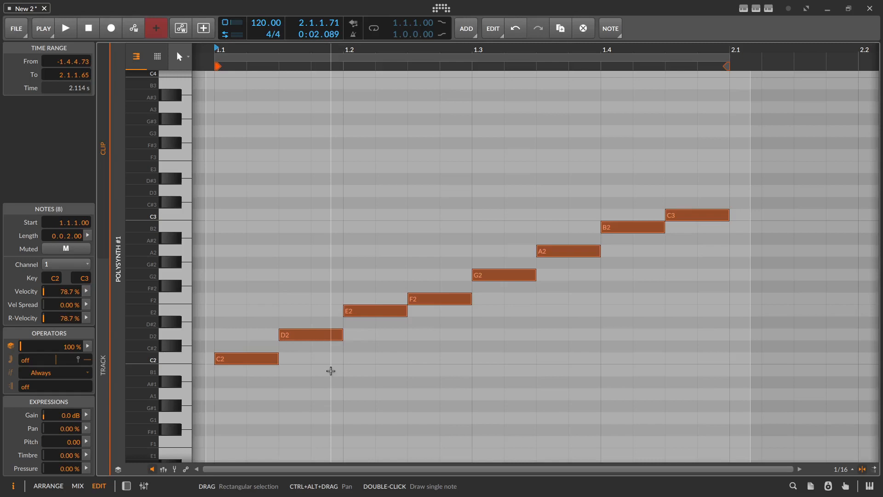
left_click(348, 366)
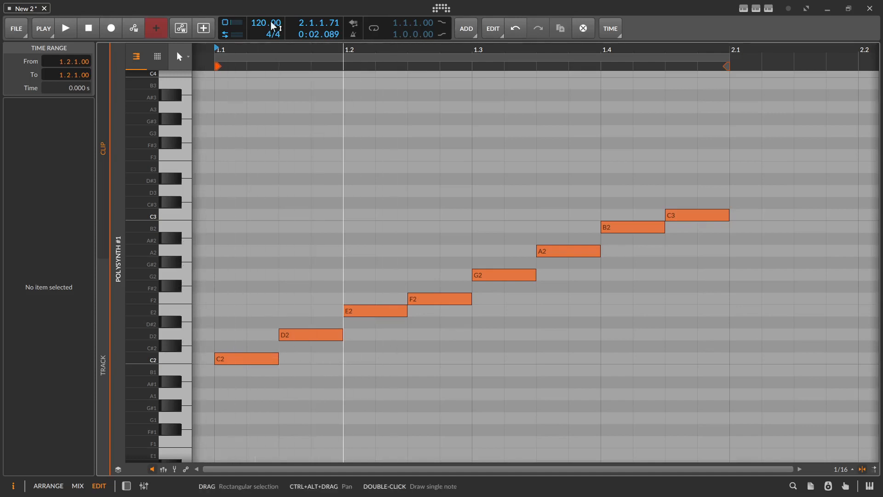
- Audition the B2 and C3 piano keys to compare the last two notes of the scale
left_click_drag(256, 53, 207, 12)
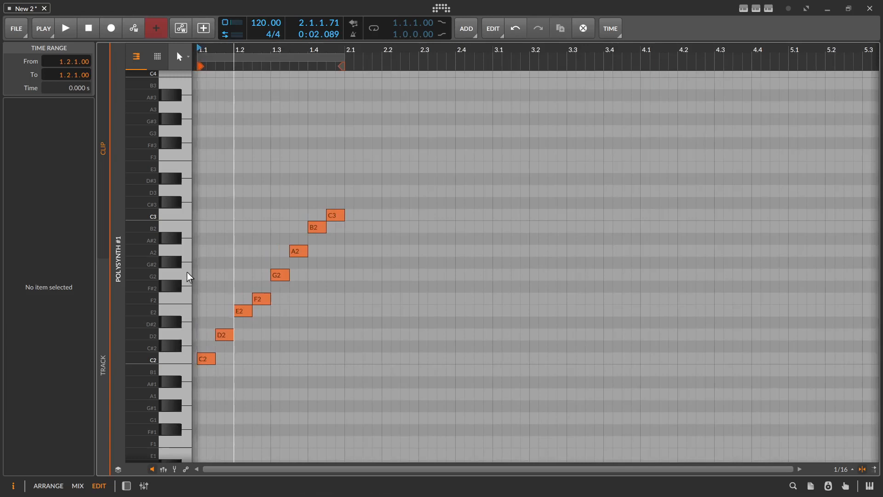
left_click(187, 227)
left_click(188, 215)
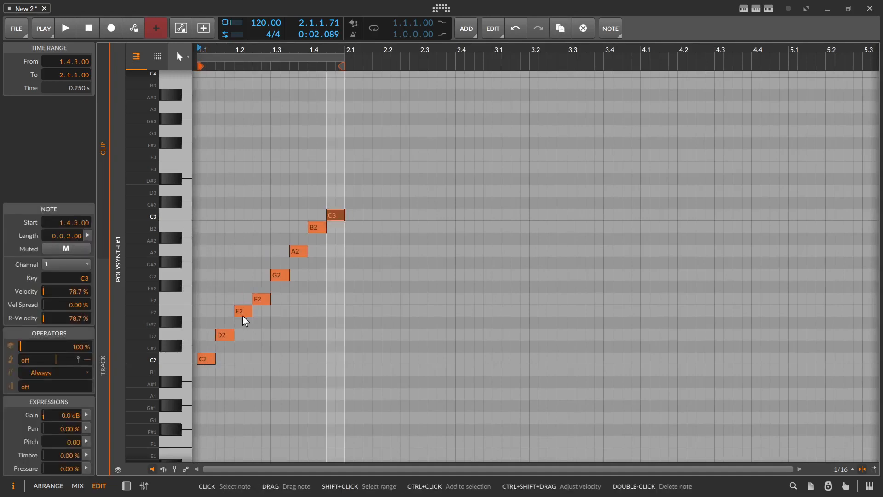
left_click_drag(200, 49, 220, 96)
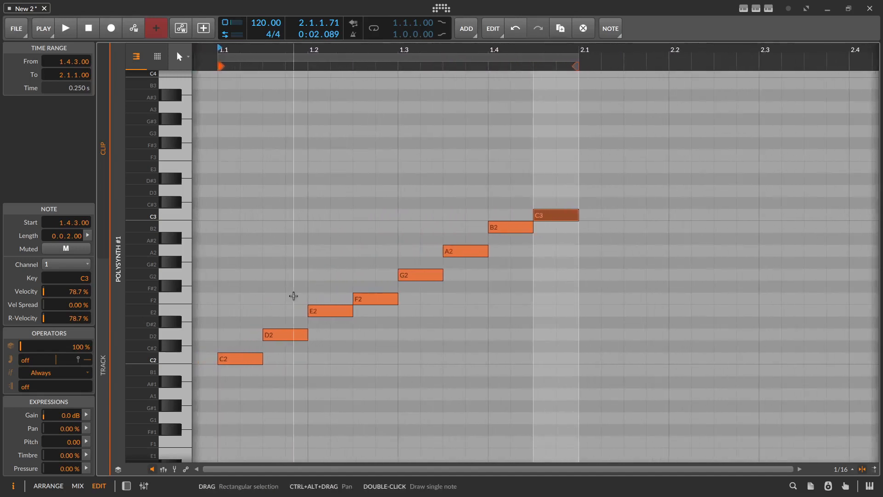
- Split the scale into two four-note groups by moving G2 through C3 to start at 1.3.3, and select each group
left_click_drag(403, 365, 213, 289)
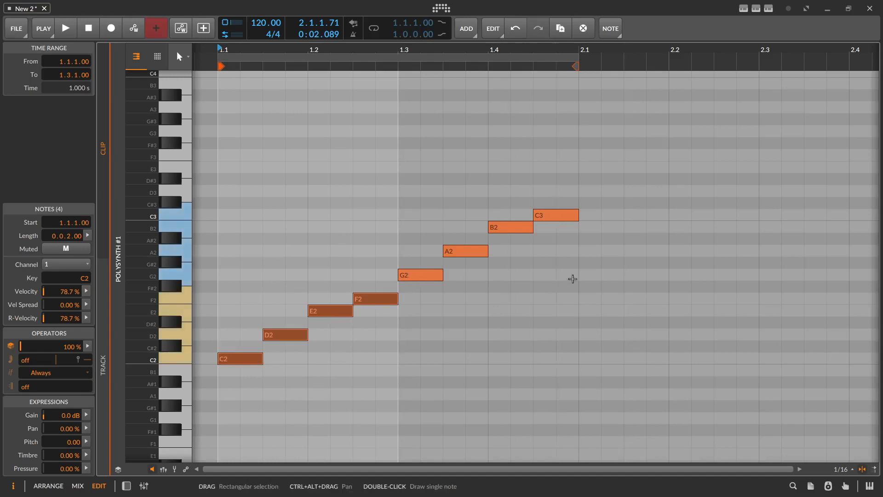
left_click_drag(576, 280, 405, 206)
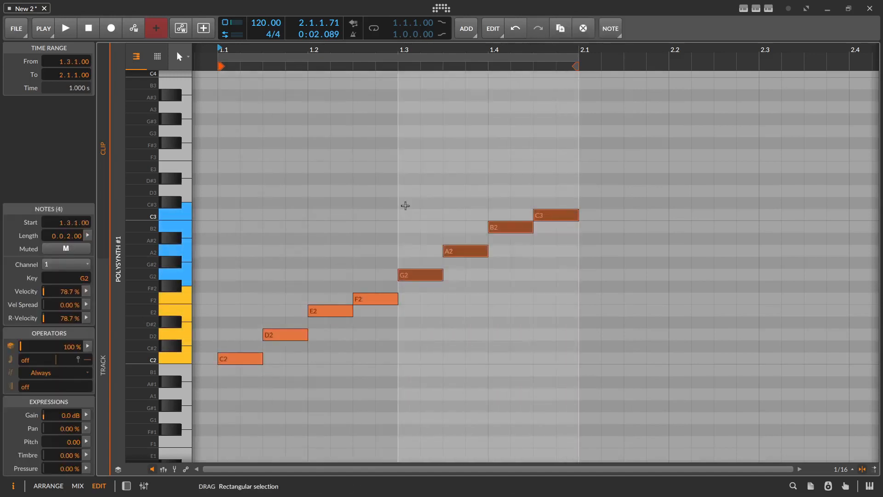
left_click_drag(416, 276, 462, 276)
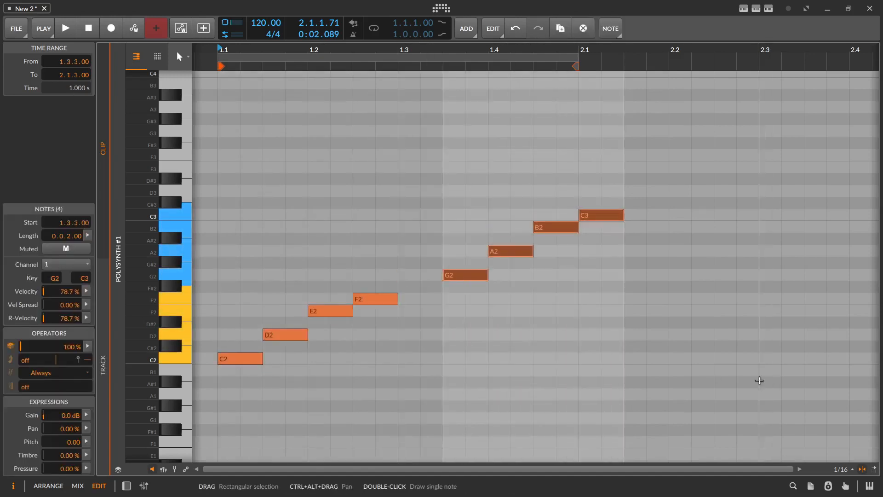
left_click_drag(408, 364, 203, 294)
left_click_drag(651, 275, 425, 193)
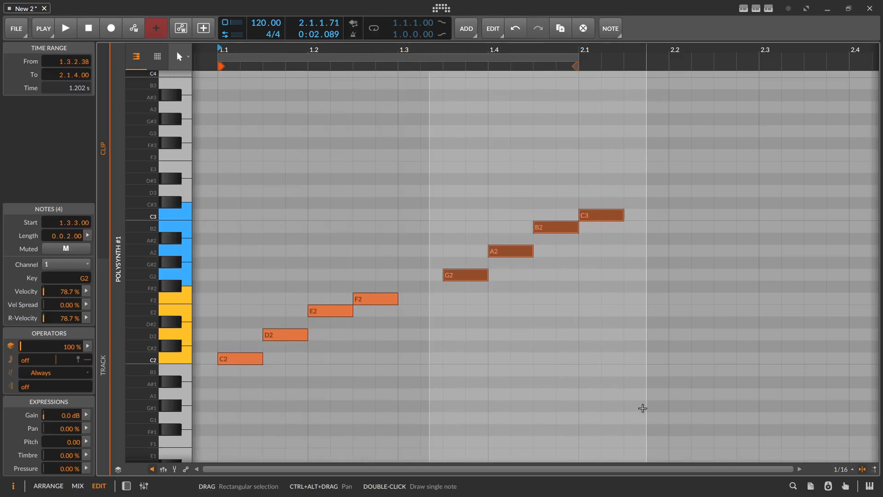